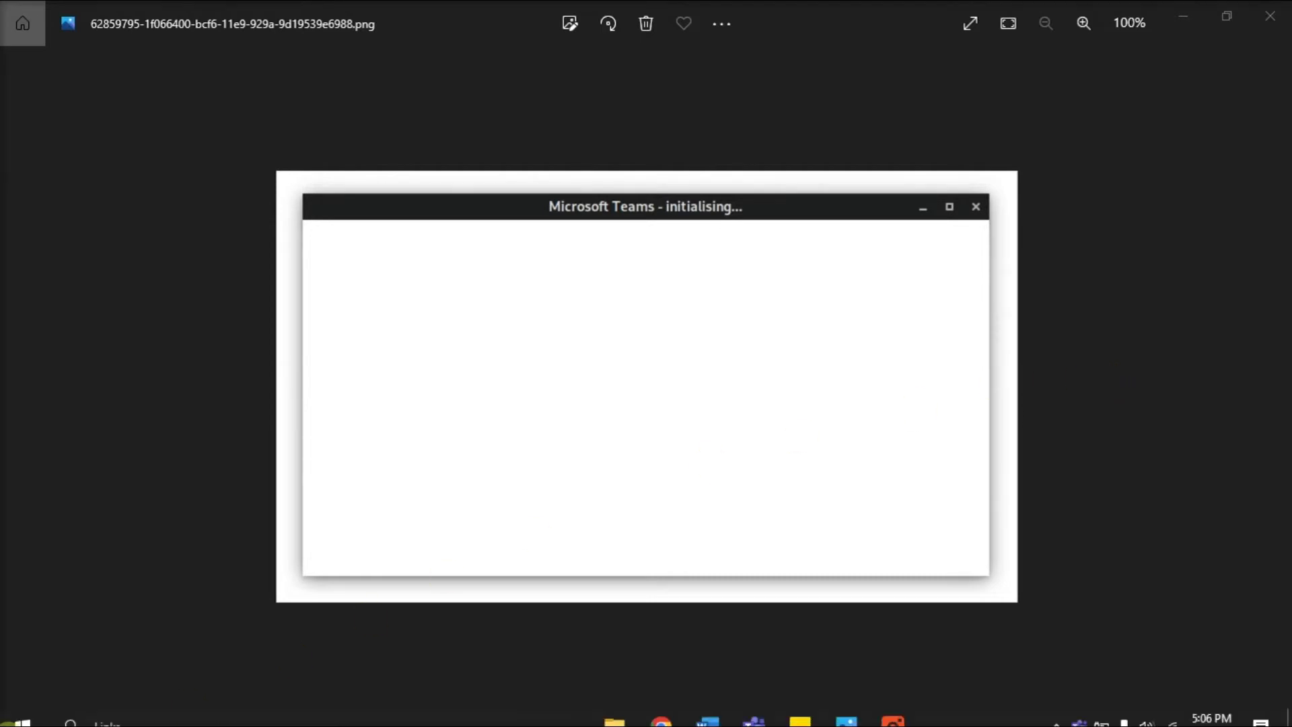
- Restart the PC from the Start menu's Power options to clear the stuck Teams startup
click(9, 723)
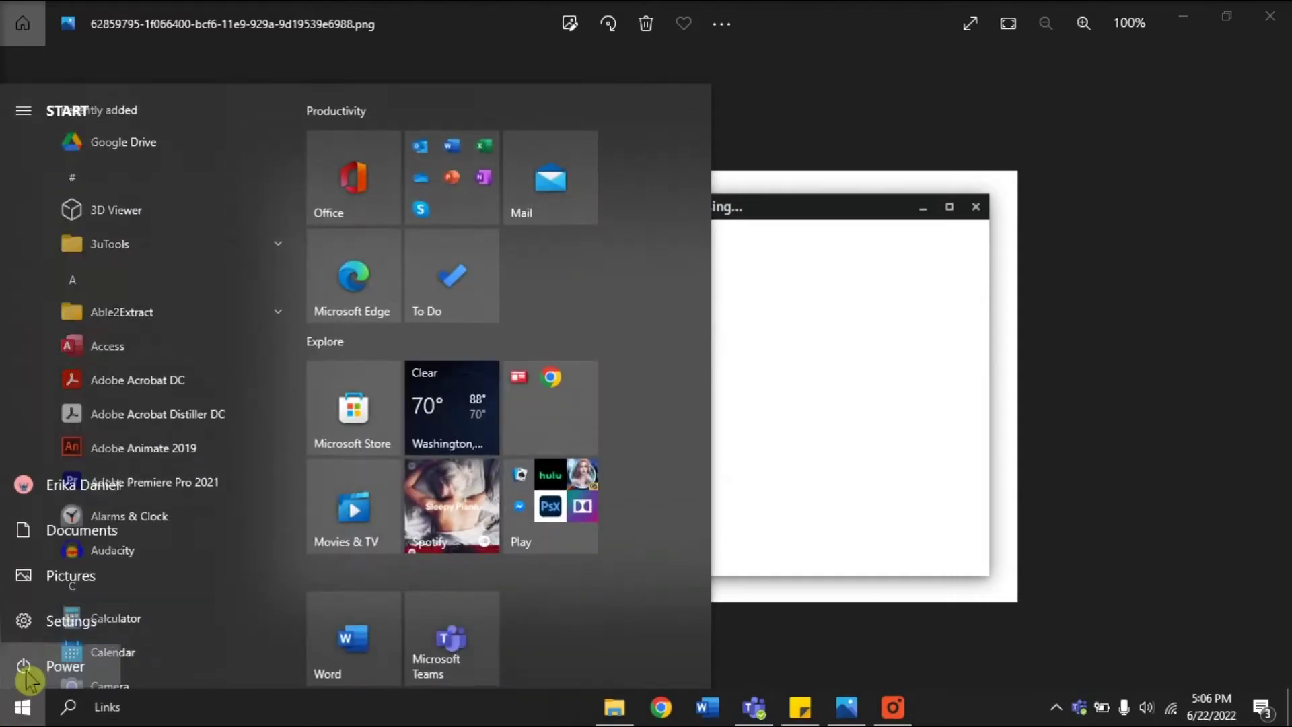
click(25, 667)
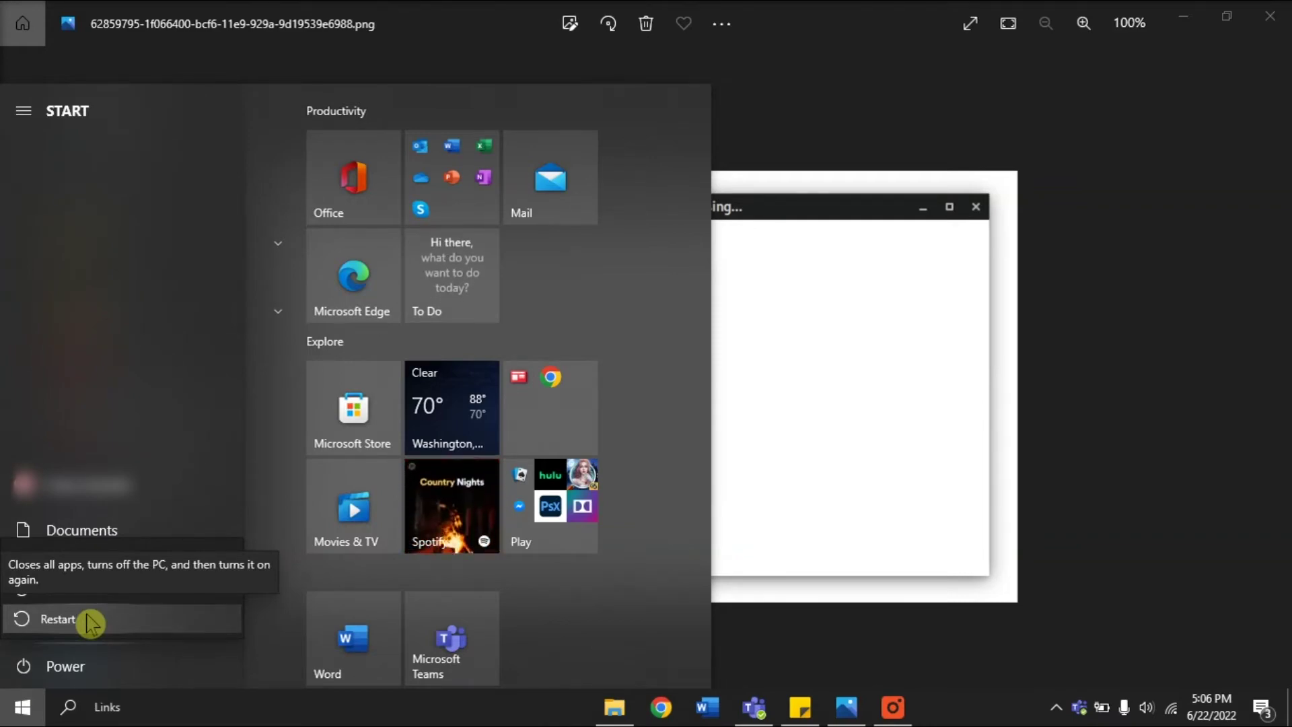
click(1082, 334)
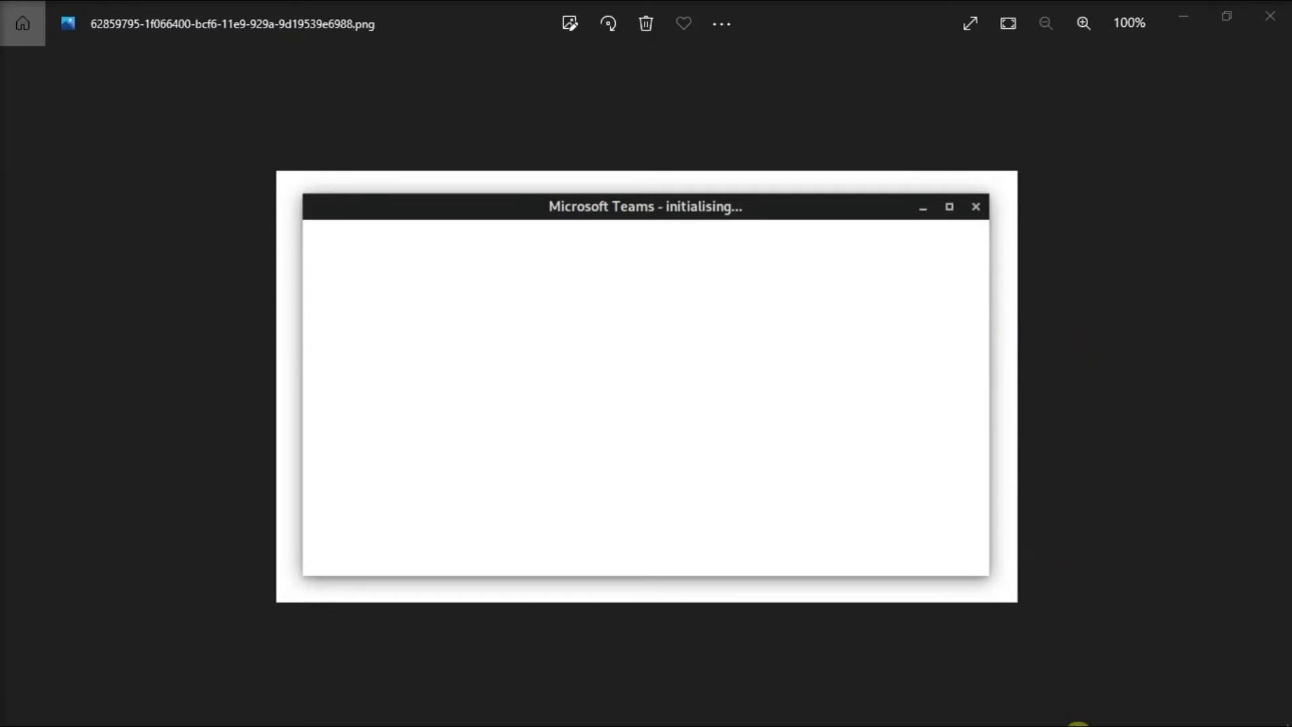
- Quit Teams from its tray icon, then relaunch it from the taskbar
right_click(1077, 724)
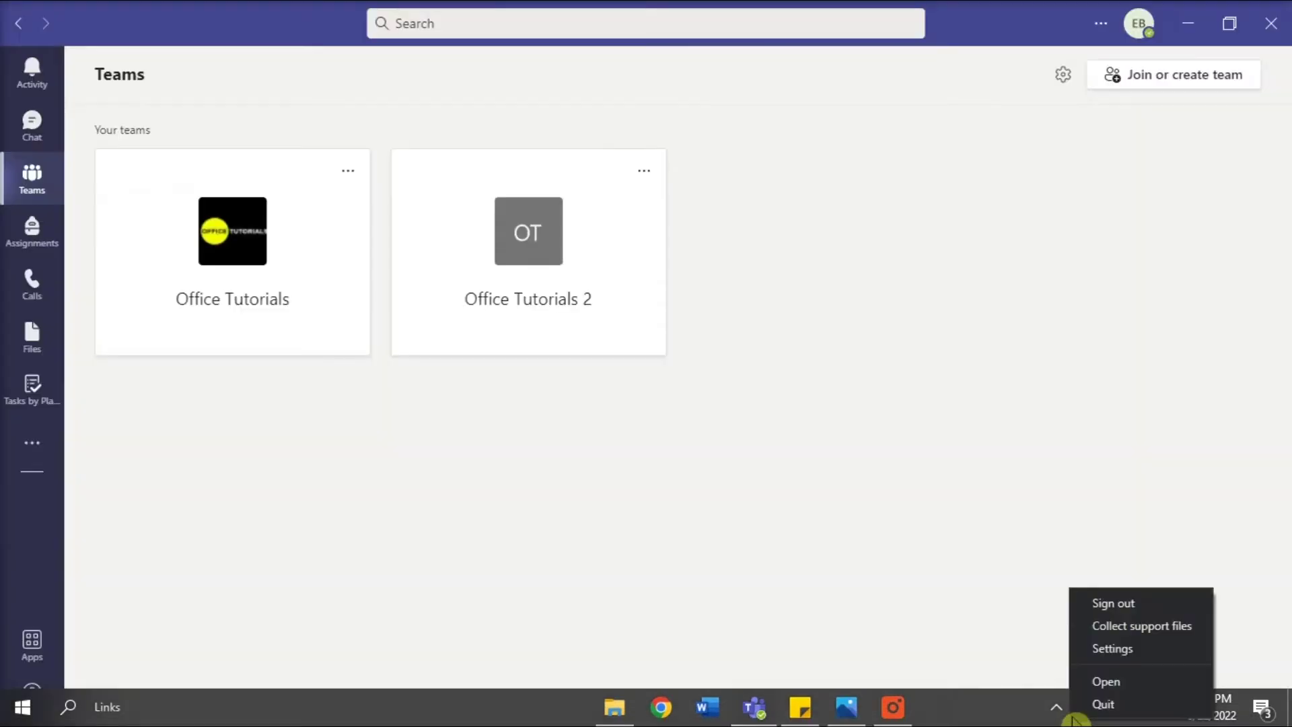
click(1142, 694)
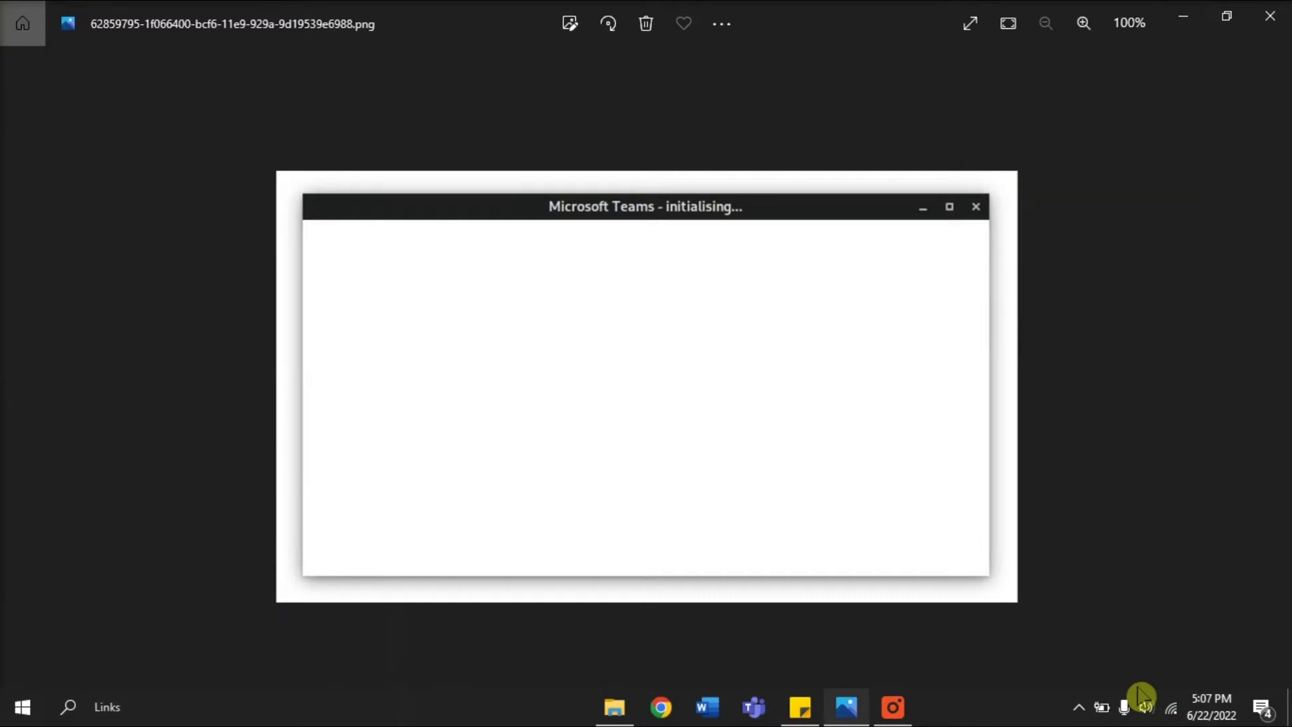
click(757, 708)
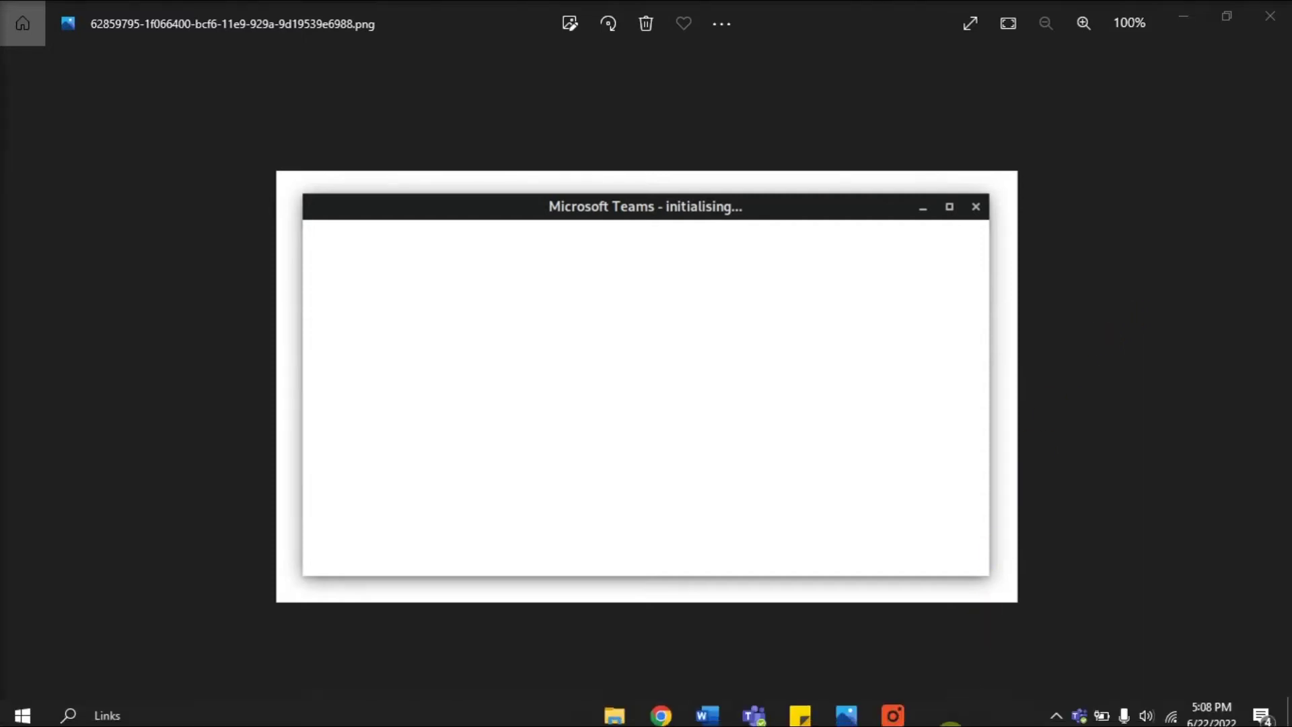
- End the Microsoft Teams task from the Apps list in Task Manager
right_click(952, 718)
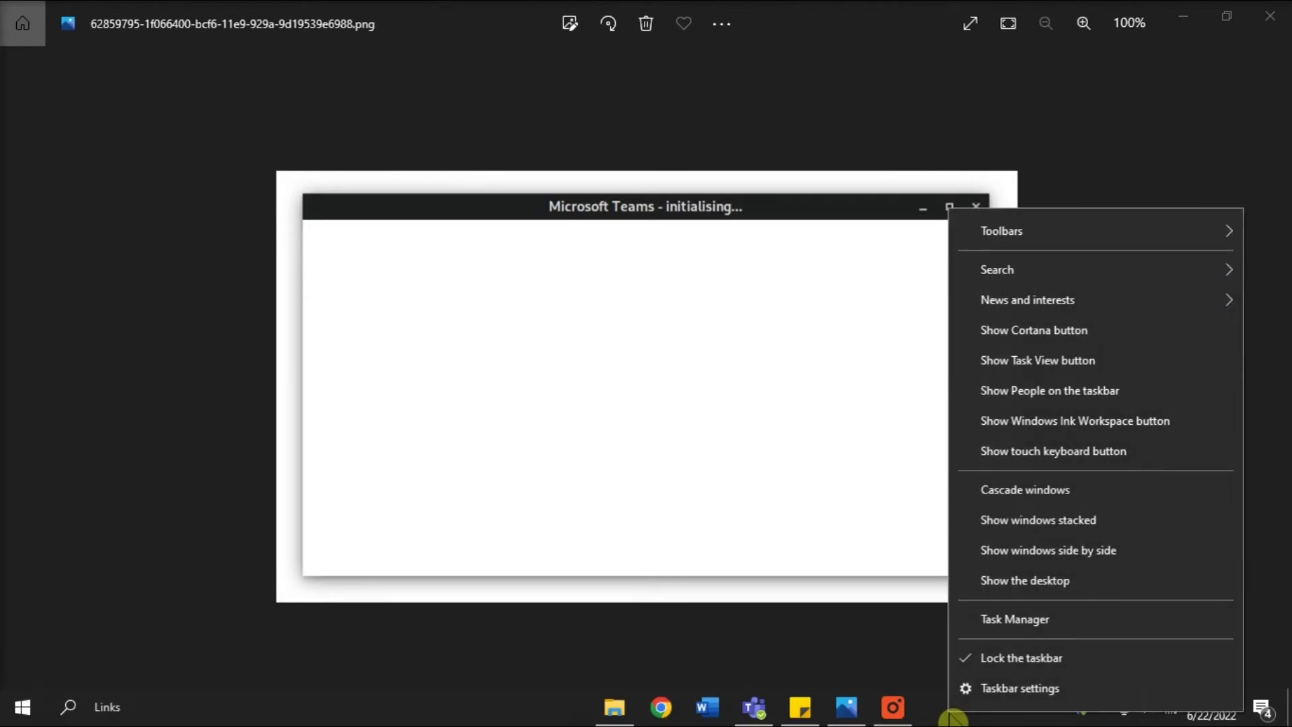
click(1042, 619)
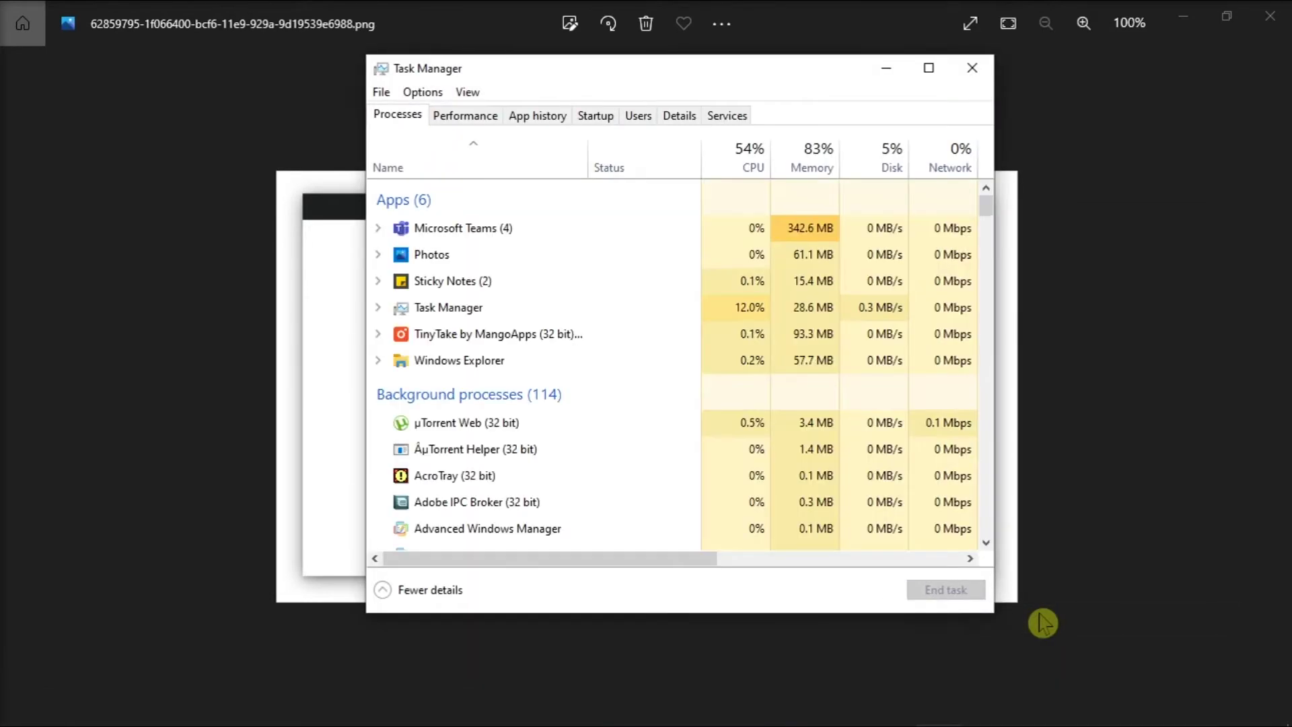
click(451, 230)
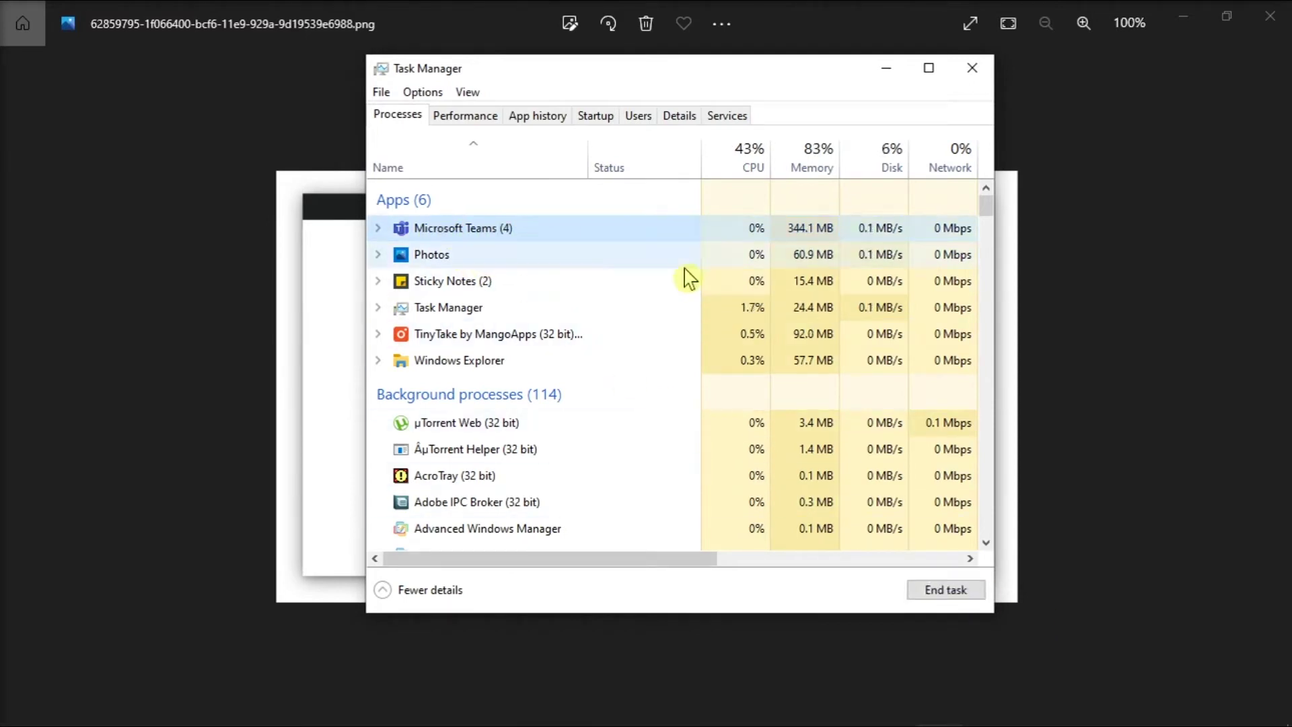
click(935, 595)
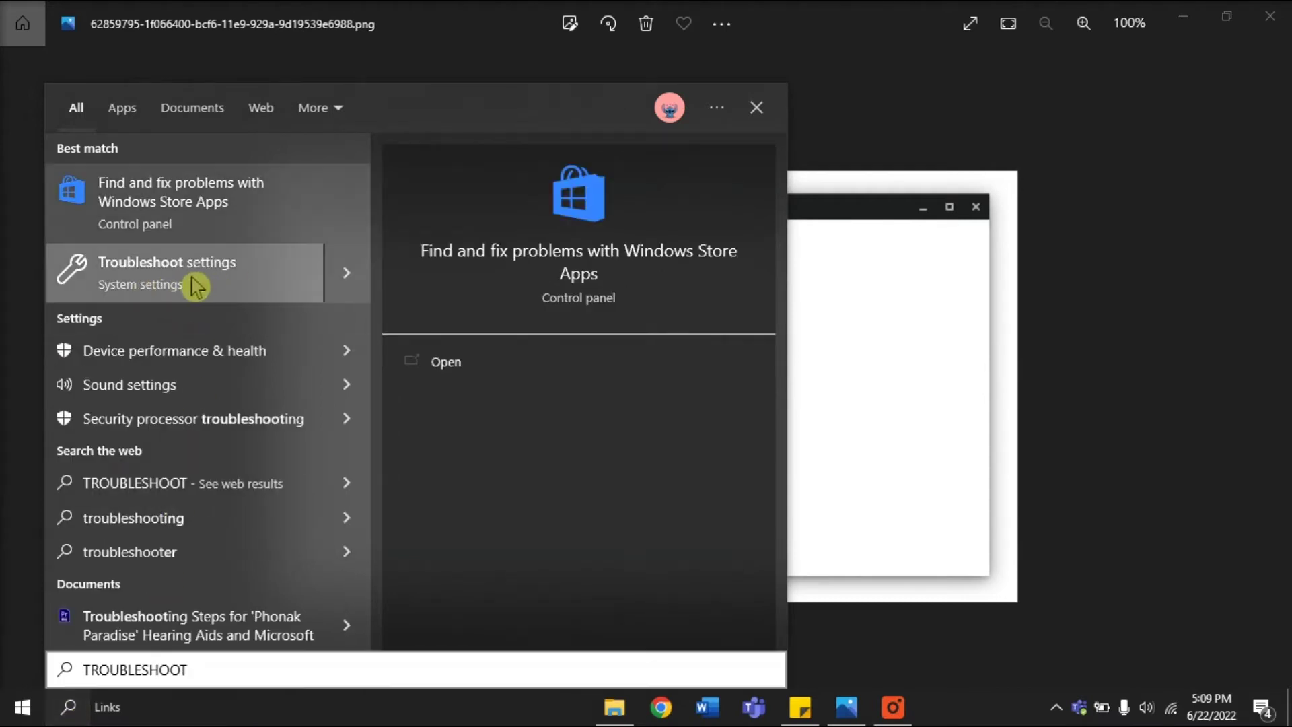
- Launch the 'Find and fix problems with Windows Store Apps' troubleshooter and start its scan
key(Return)
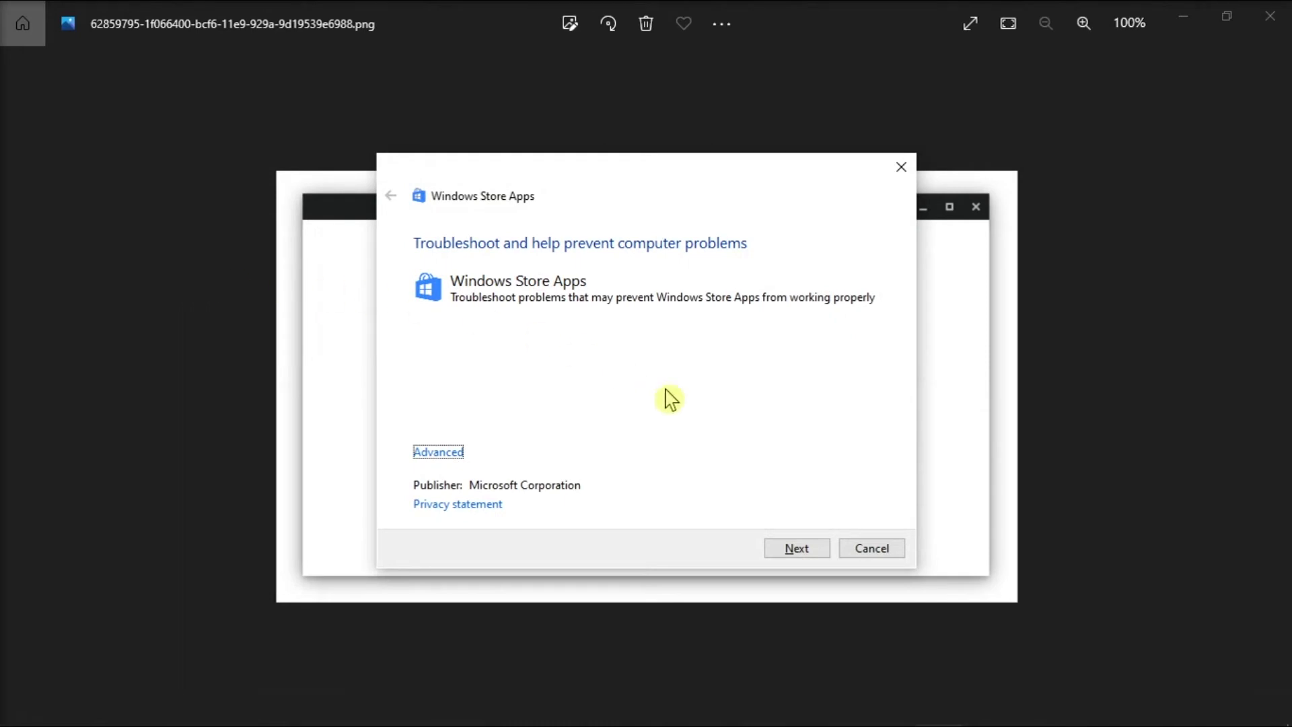
click(797, 548)
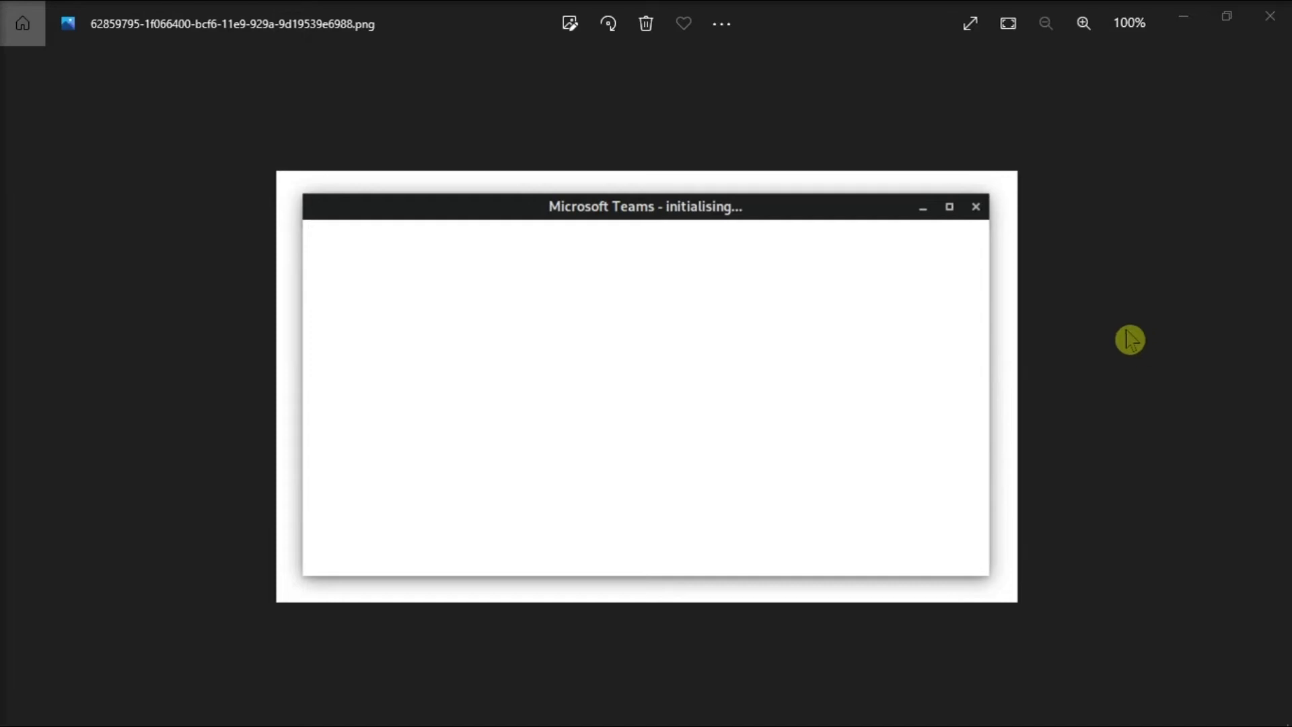
- Choose Modify for Microsoft Office LTSC Professional Plus 2021 in Apps and Features
right_click(19, 724)
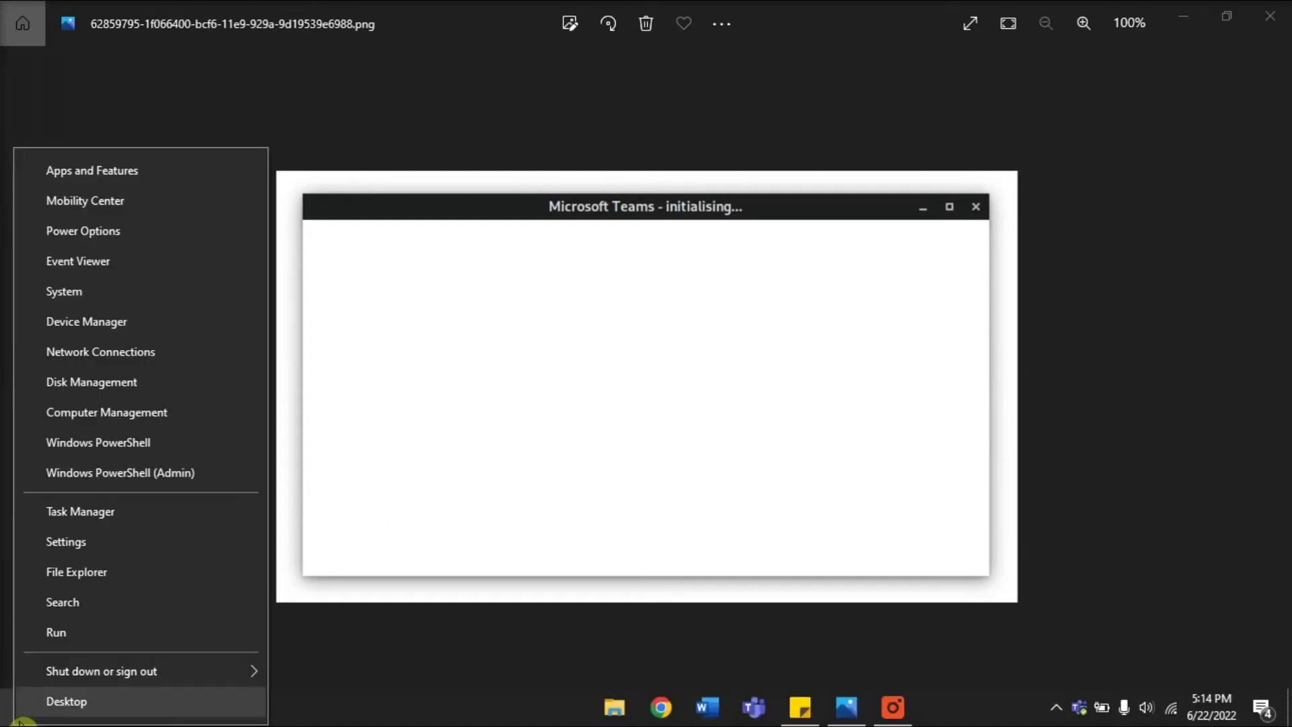
click(129, 176)
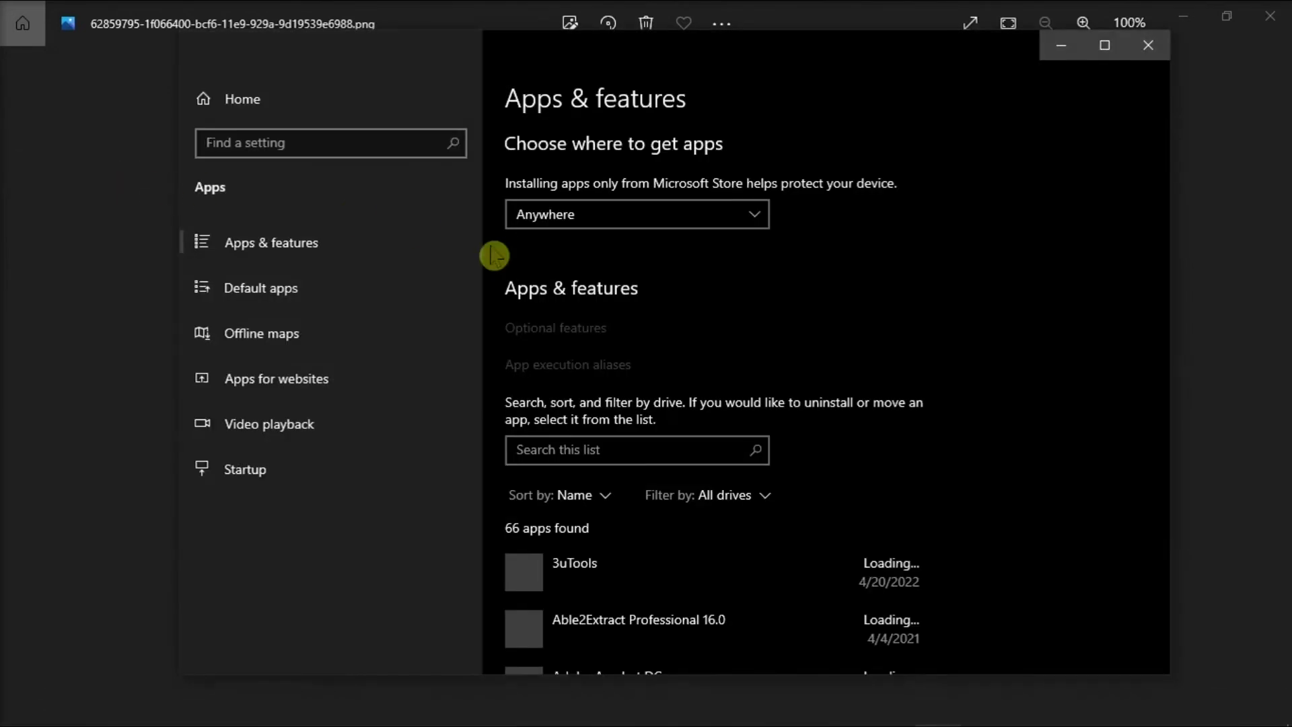
scroll(871, 575, down, 15)
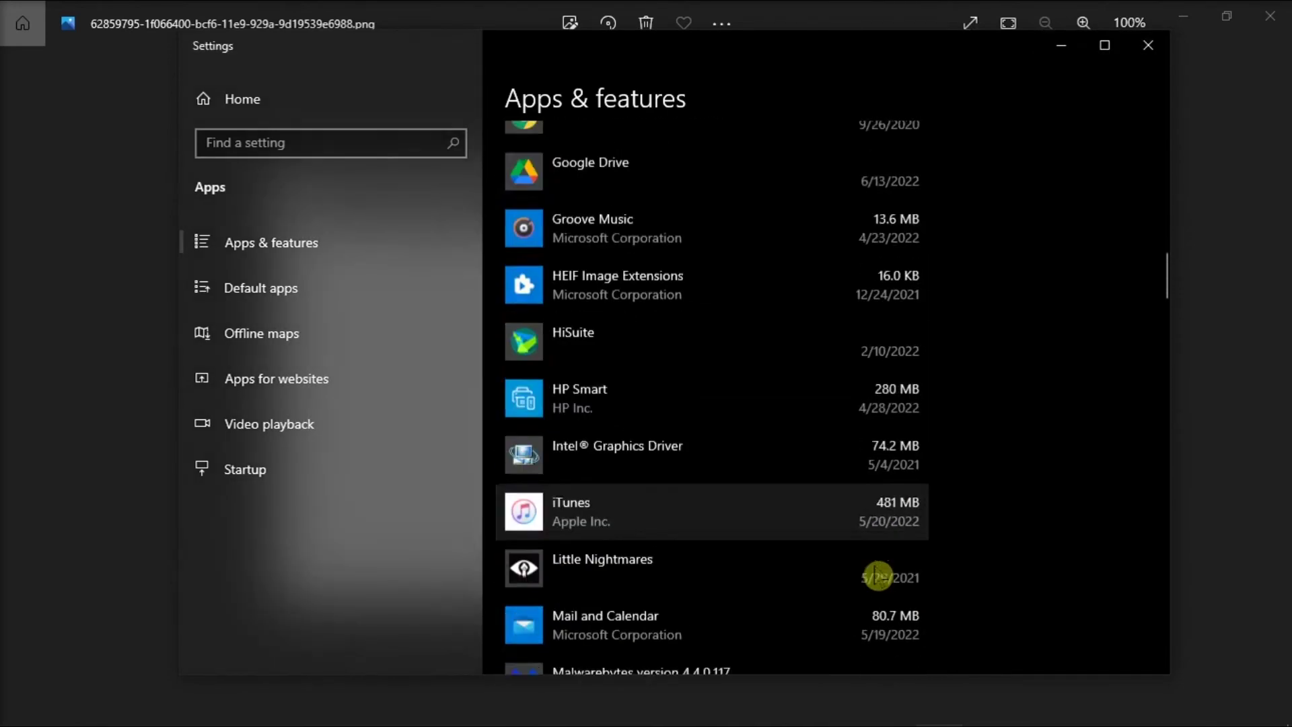
scroll(874, 575, down, 7)
scroll(878, 575, down, 4)
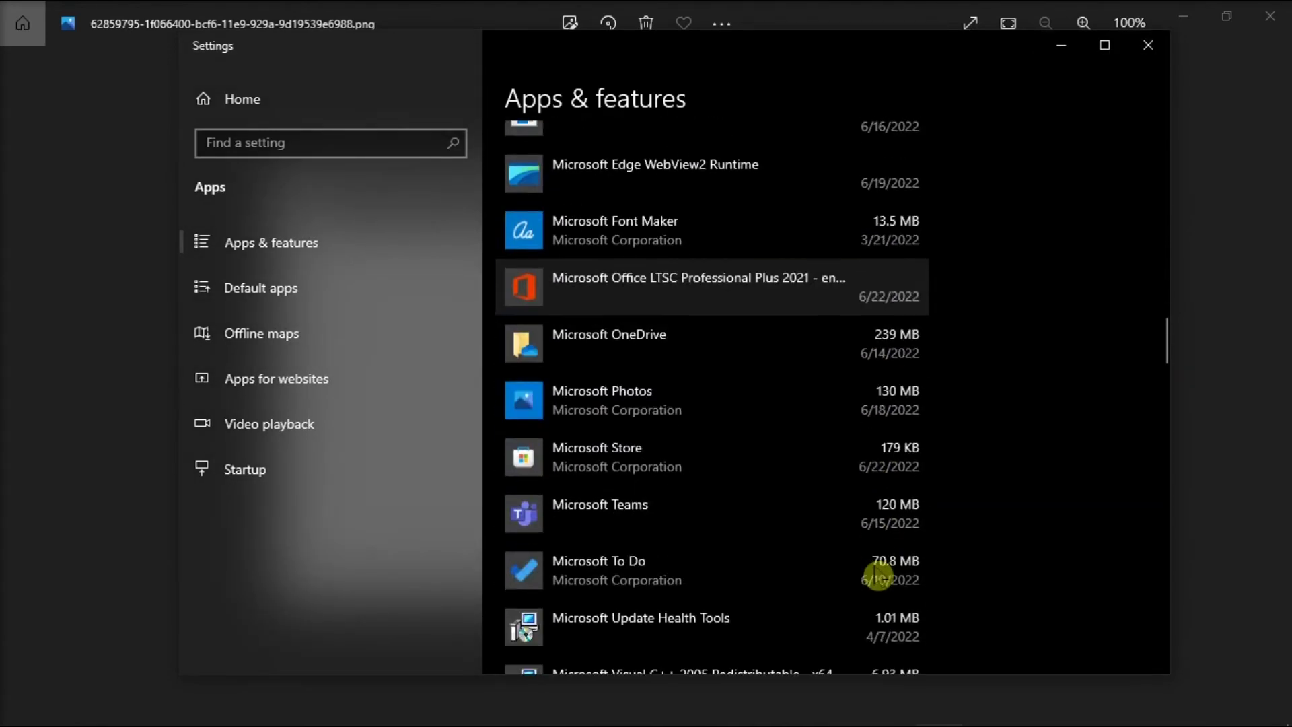
click(730, 295)
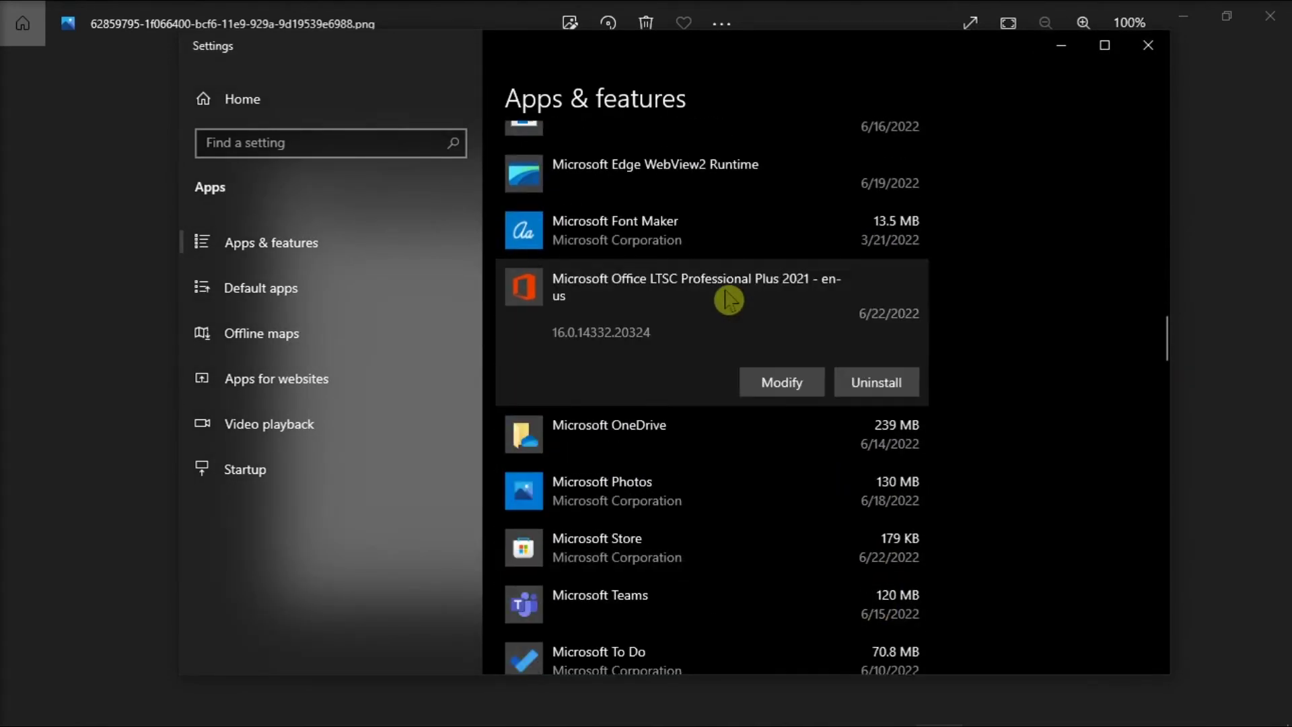
click(781, 384)
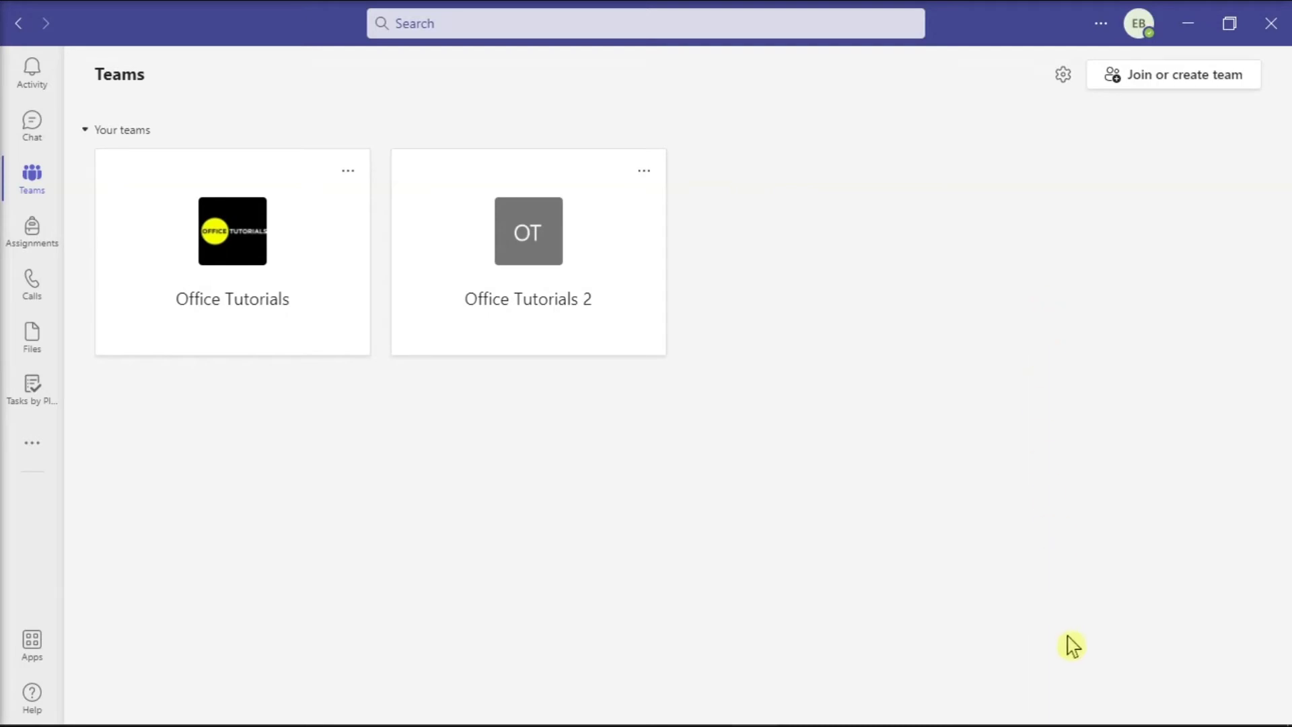
- Quit Teams from the tray, then open %appdata%\Microsoft\teams through Start search
mouse_move(1075, 725)
right_click(1075, 723)
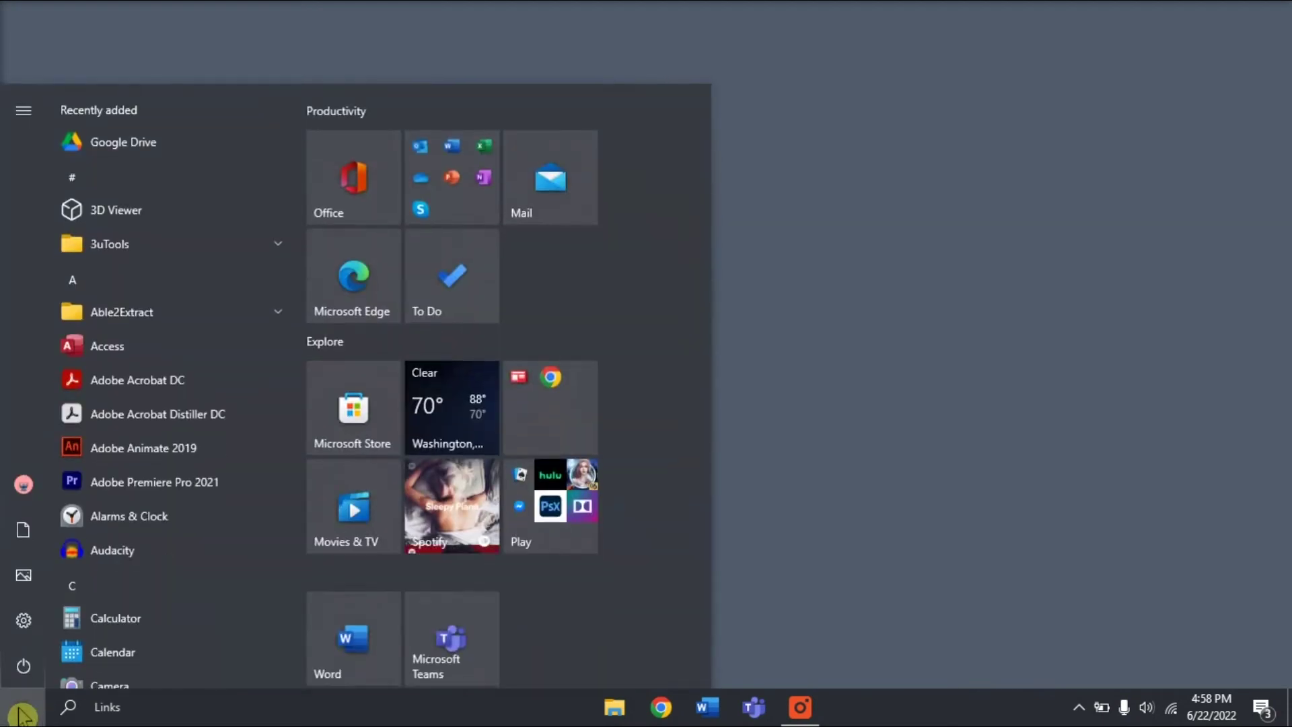
text(%appdata%\Microsoft\teams)
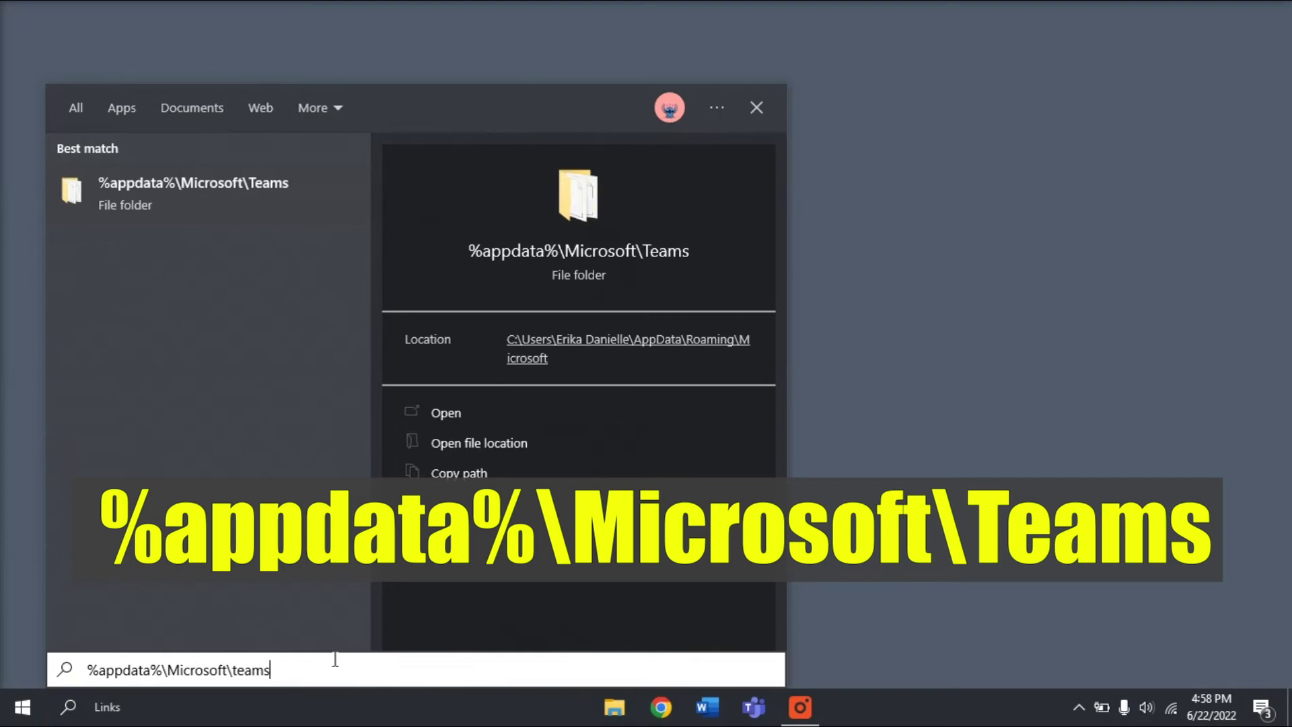
key(Return)
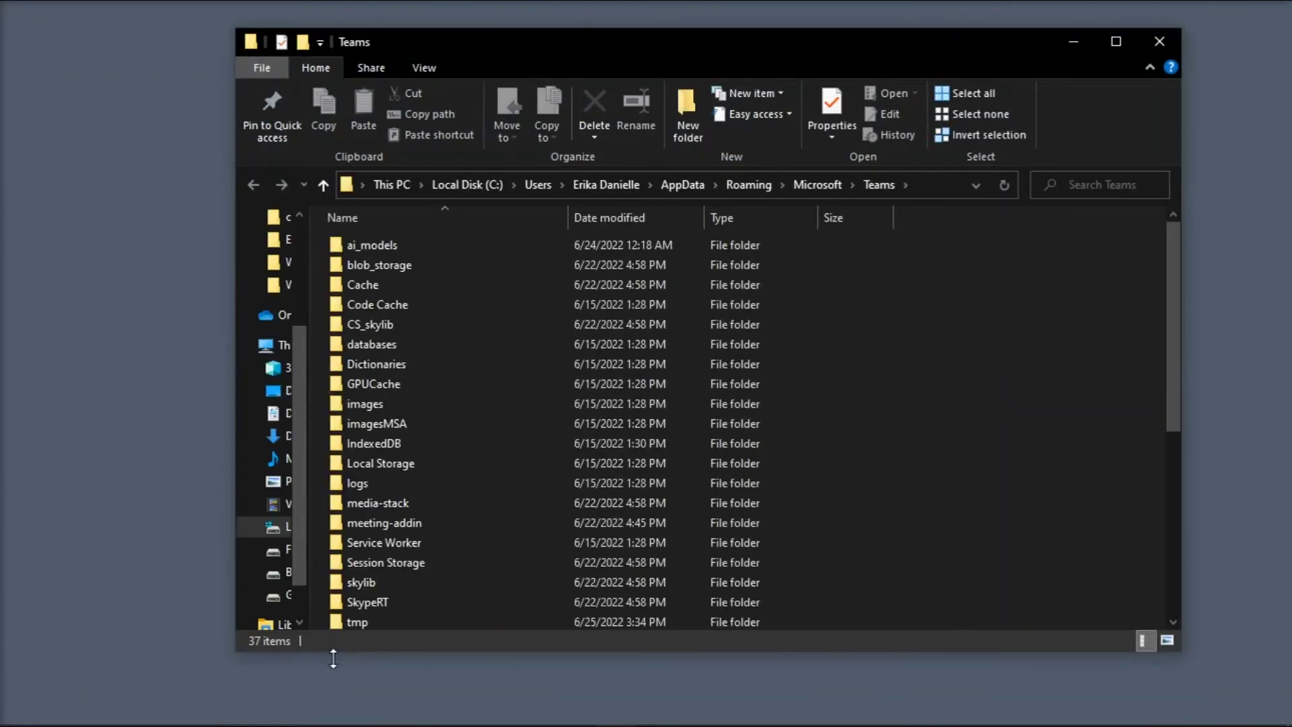
- Select all 37 items in the Teams data folder and delete them
click(557, 390)
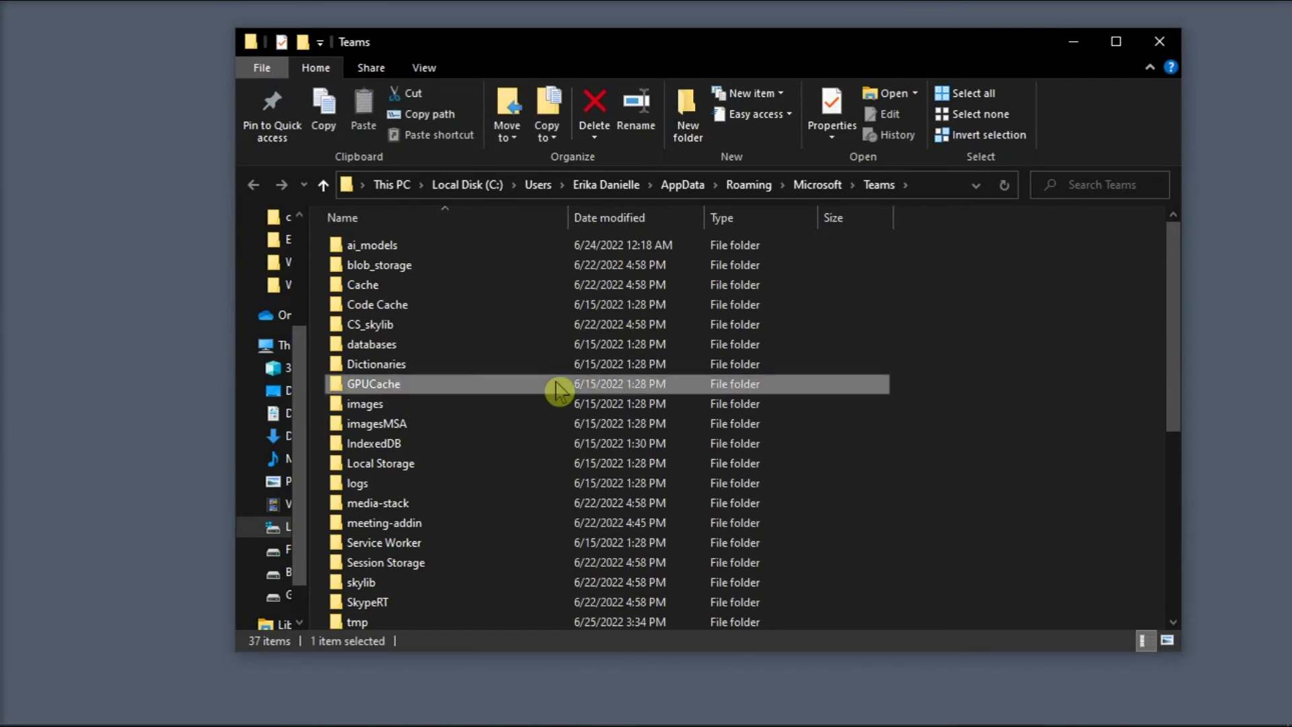
key(ctrl+a)
right_click(559, 391)
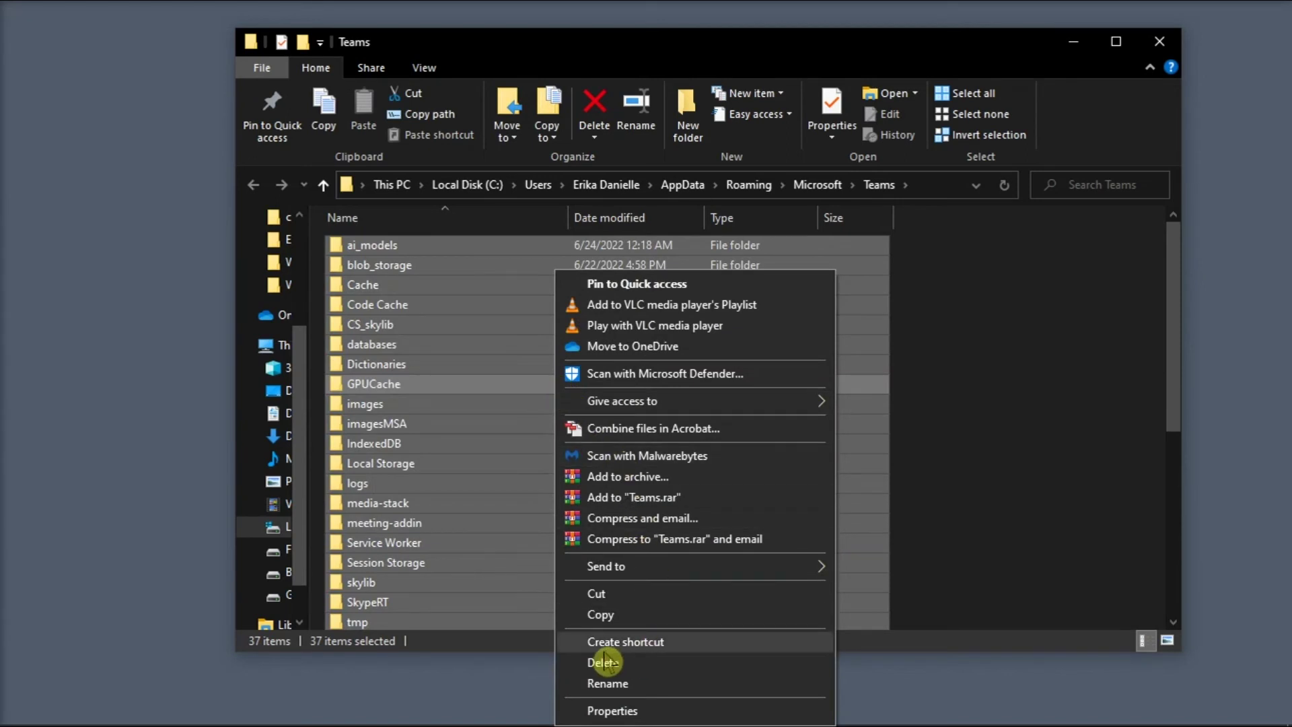
click(643, 669)
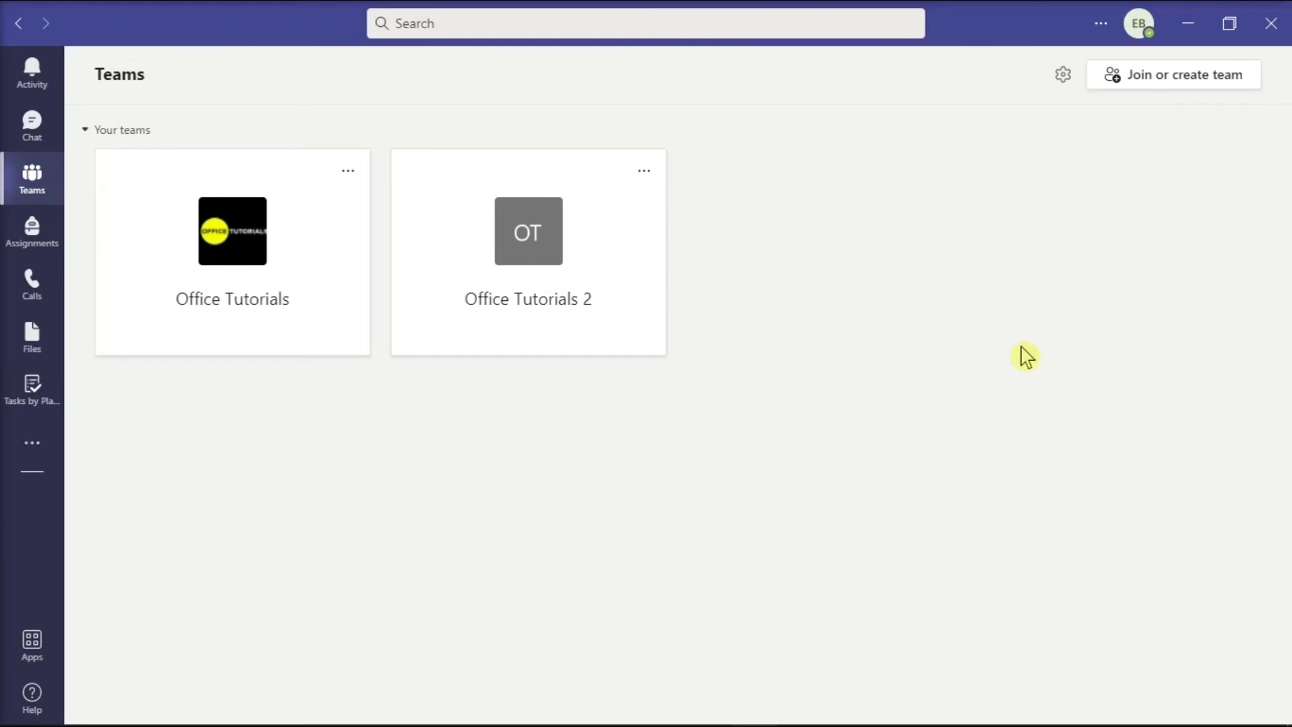
- Search 'TEAMS' in Start and uninstall the Microsoft Teams app
click(3, 724)
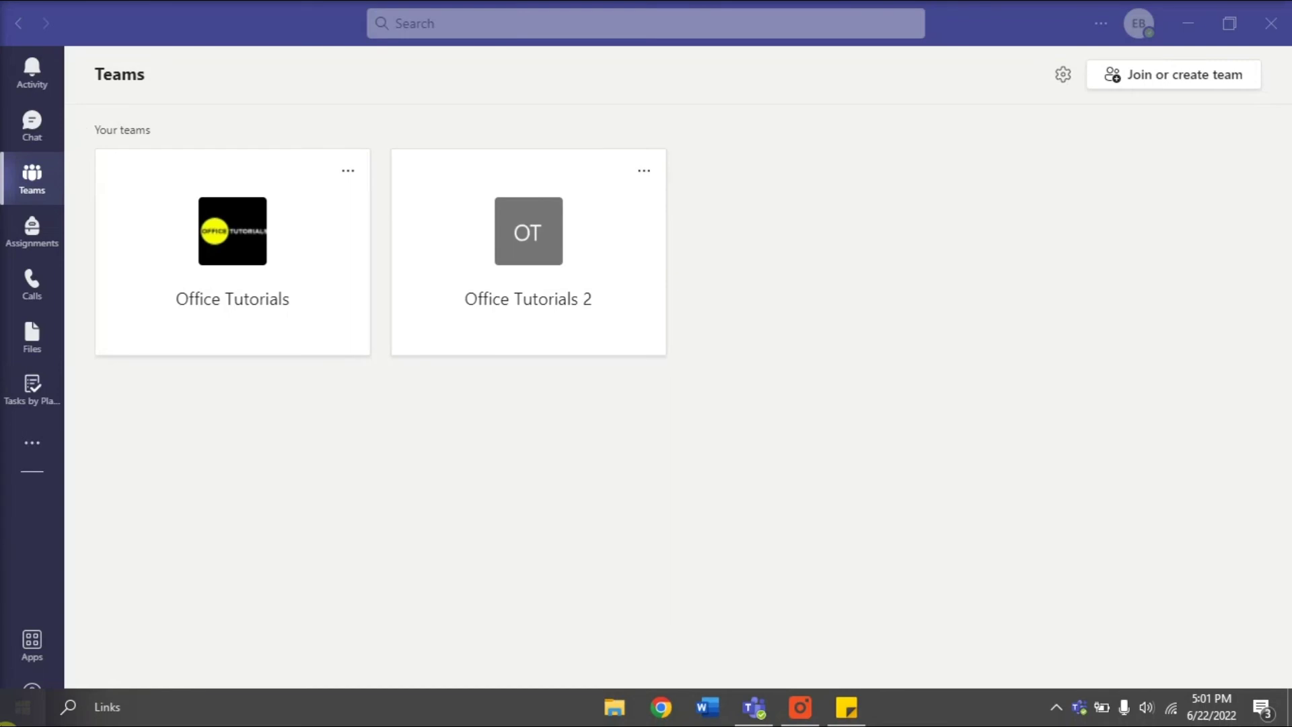
text(TEAMS)
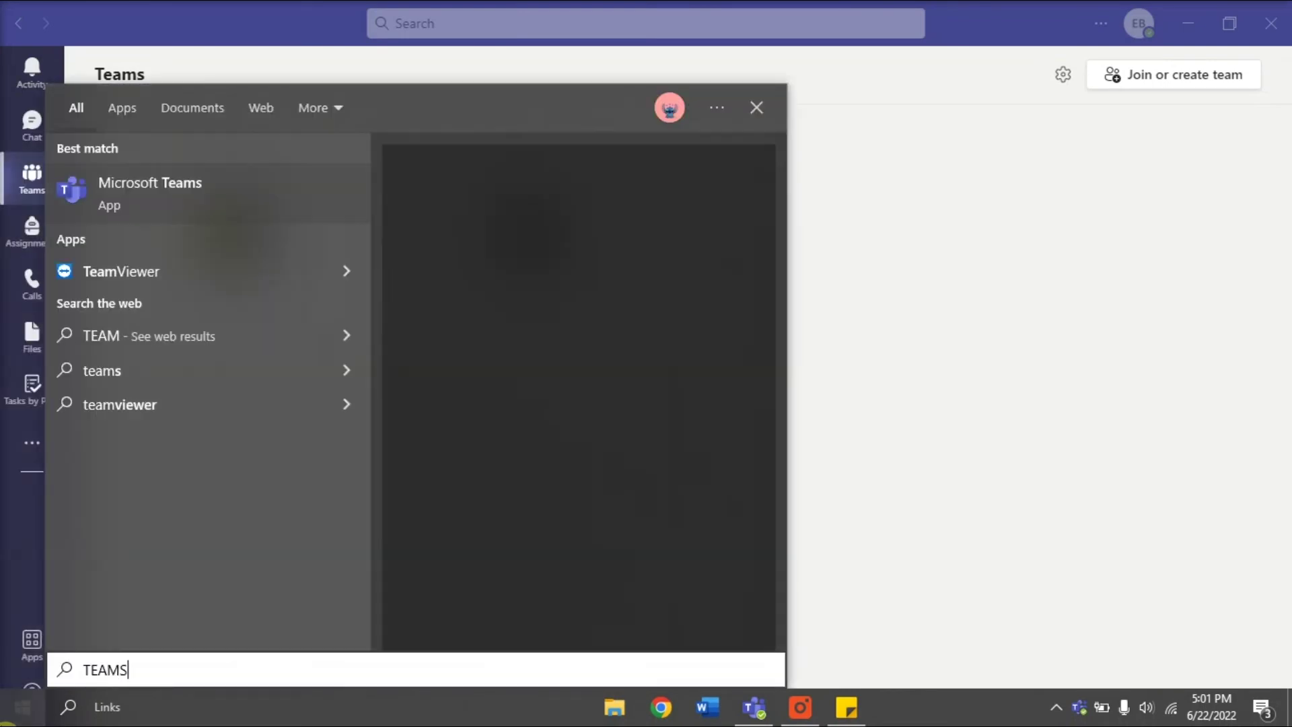
right_click(193, 194)
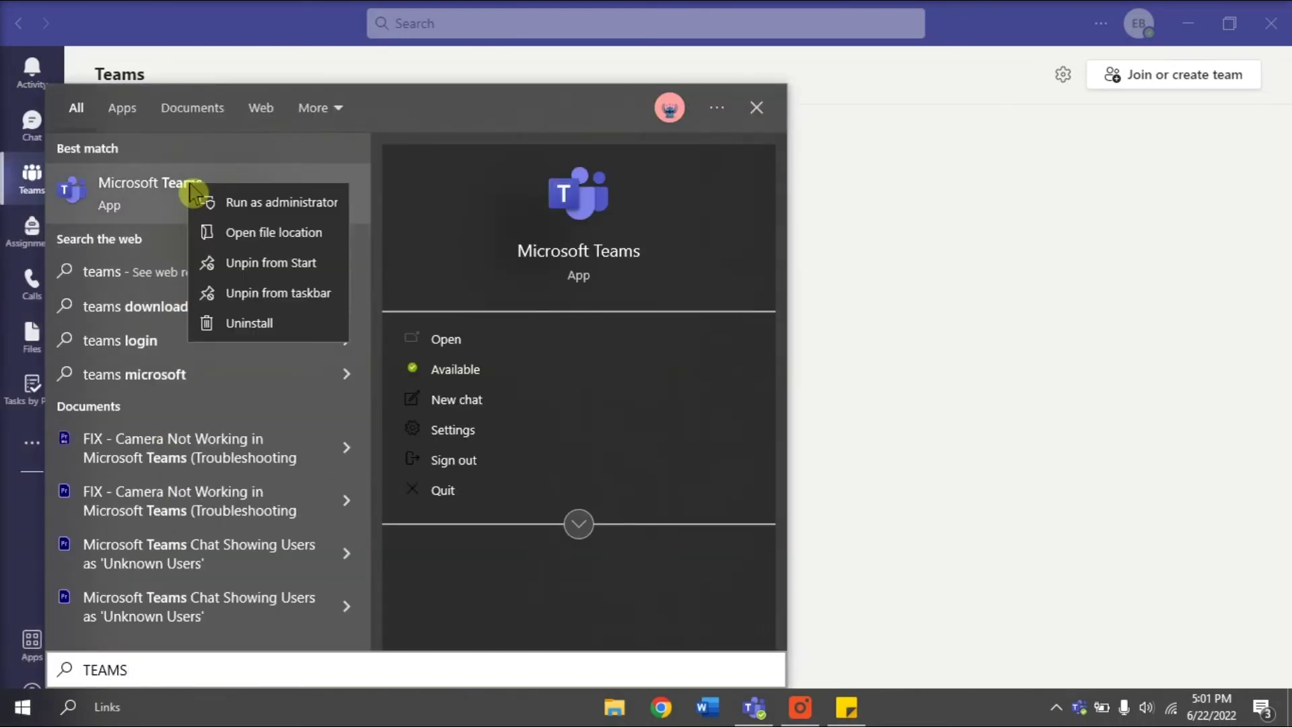
click(306, 326)
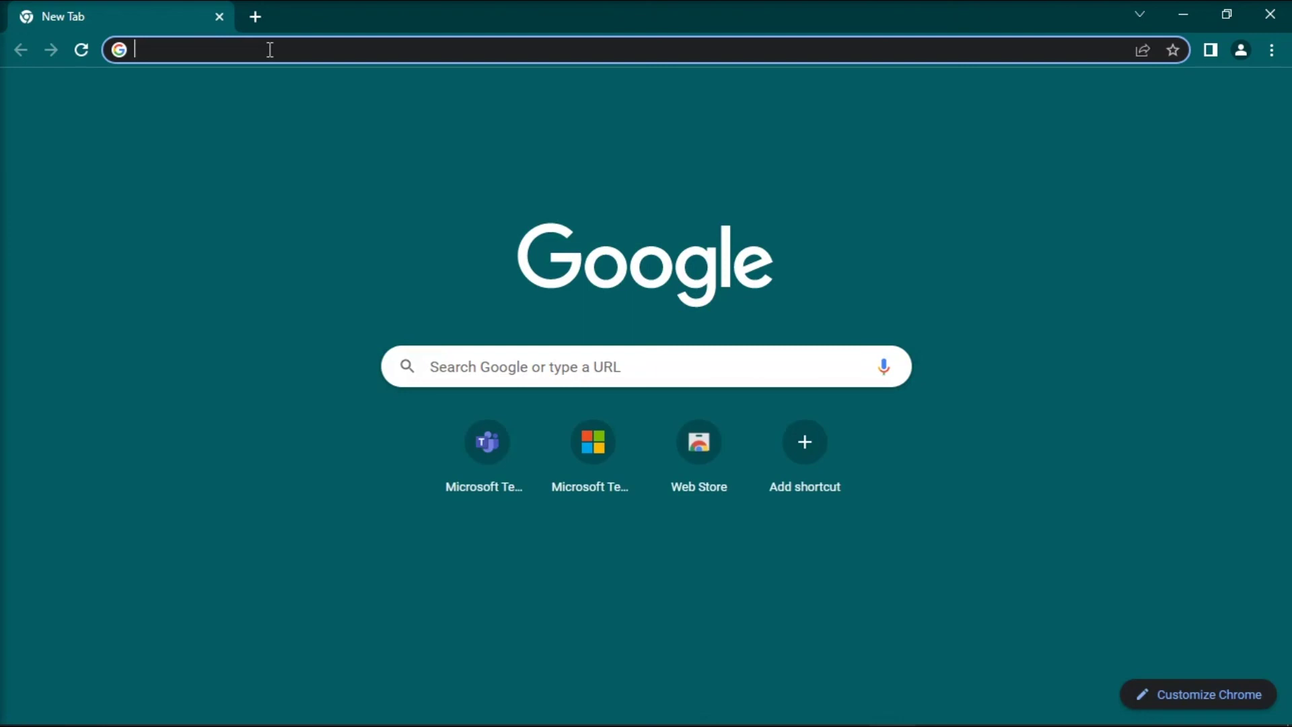
- Load the pasted Teams download URL in Chrome and jump to Download for desktop
text(https://www.microsoft.com/en-us/microsoft-teams/download-app)
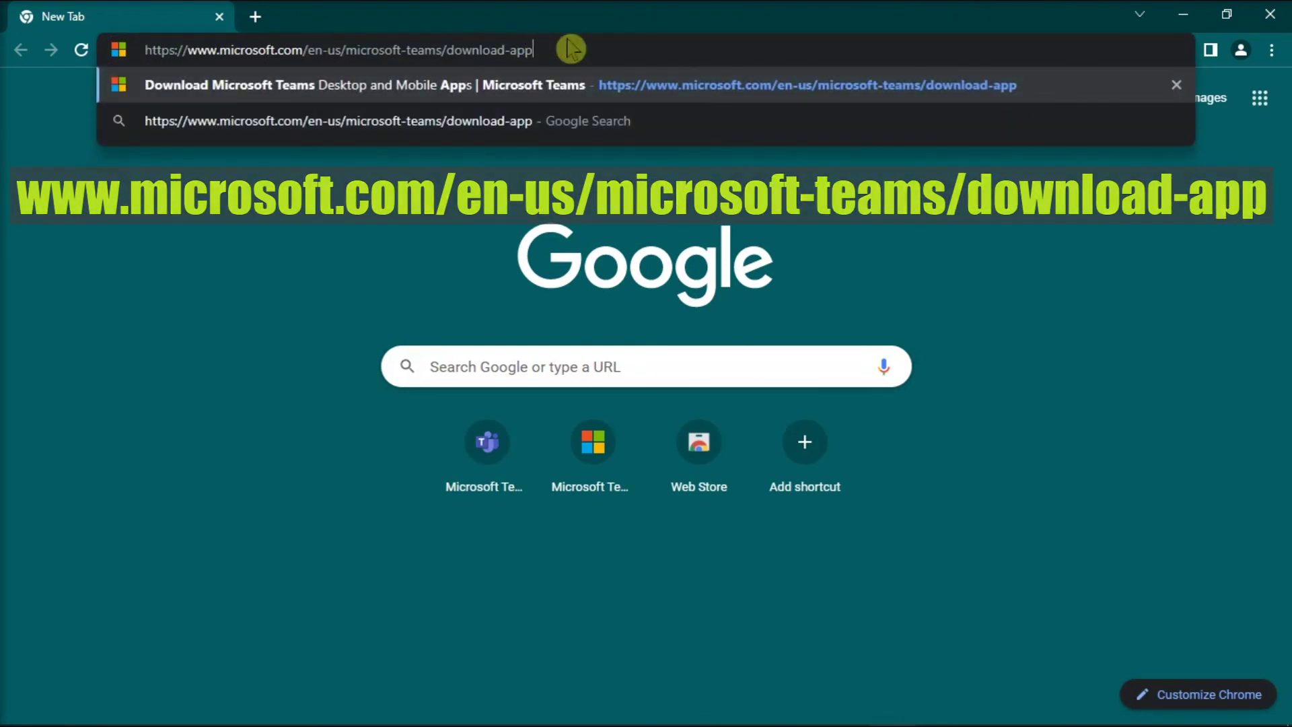
key(Return)
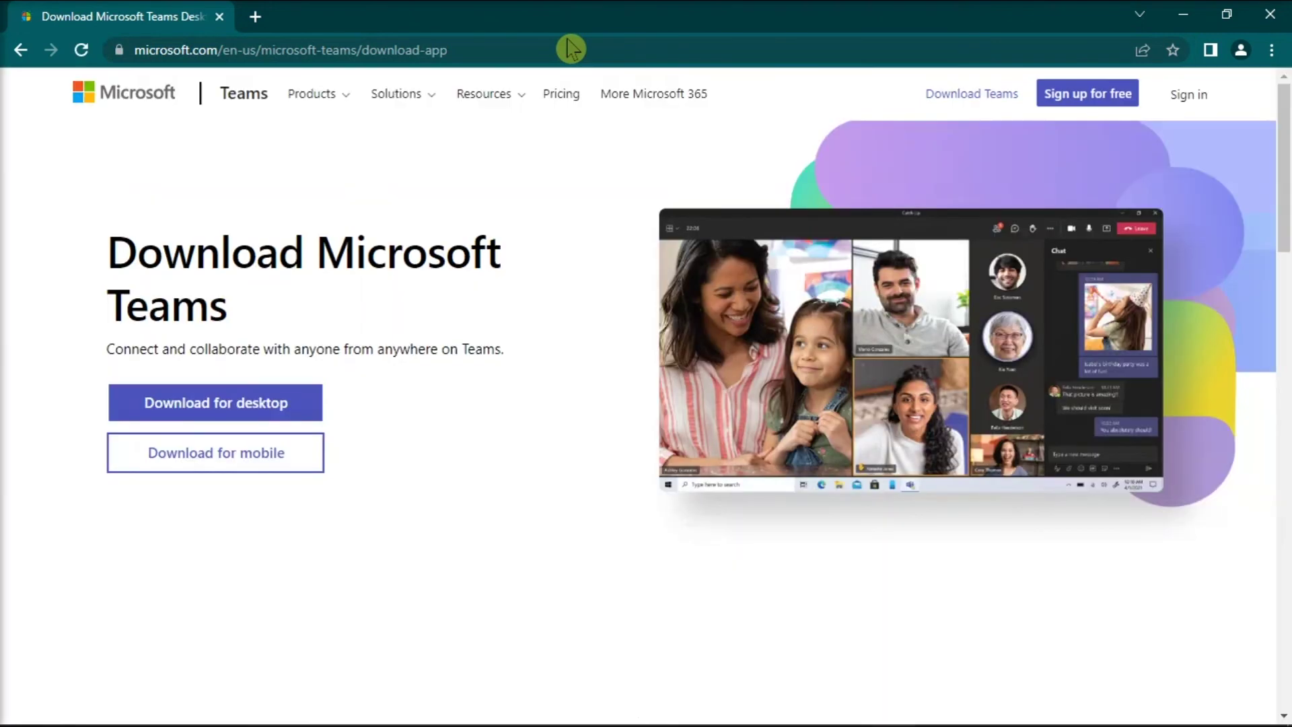
click(243, 412)
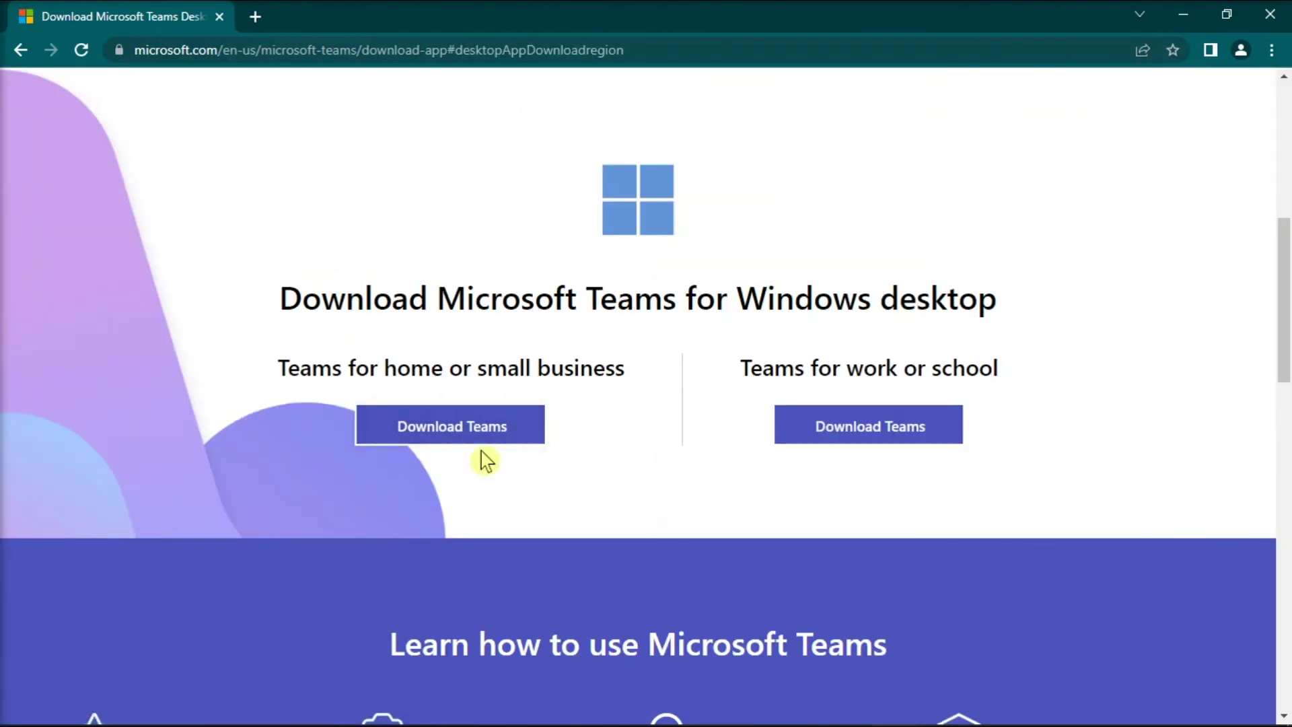